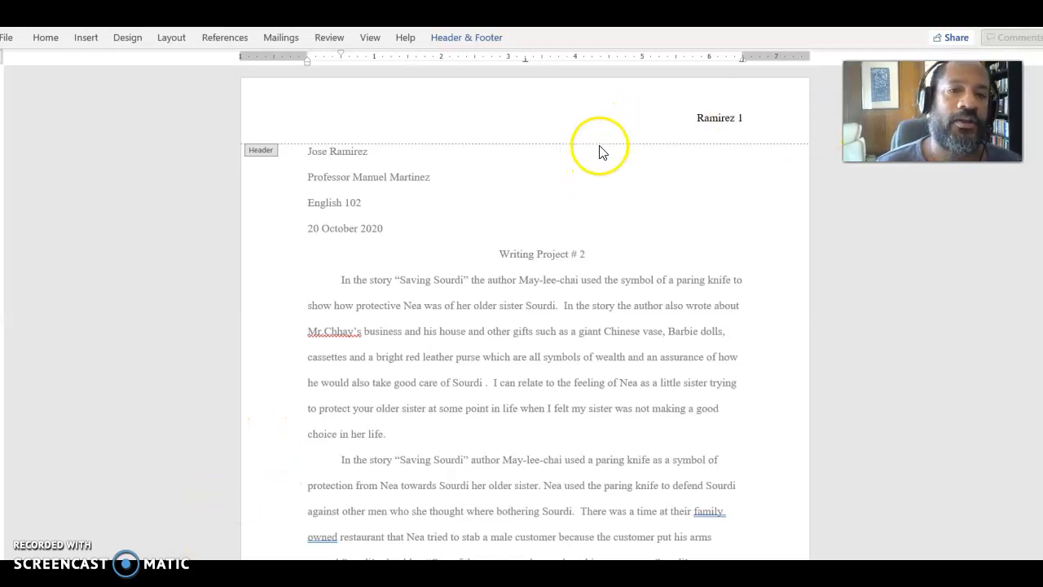
View the header and page number insertion options with the page header open for editing, and return to the essay body.
double_click(595, 171)
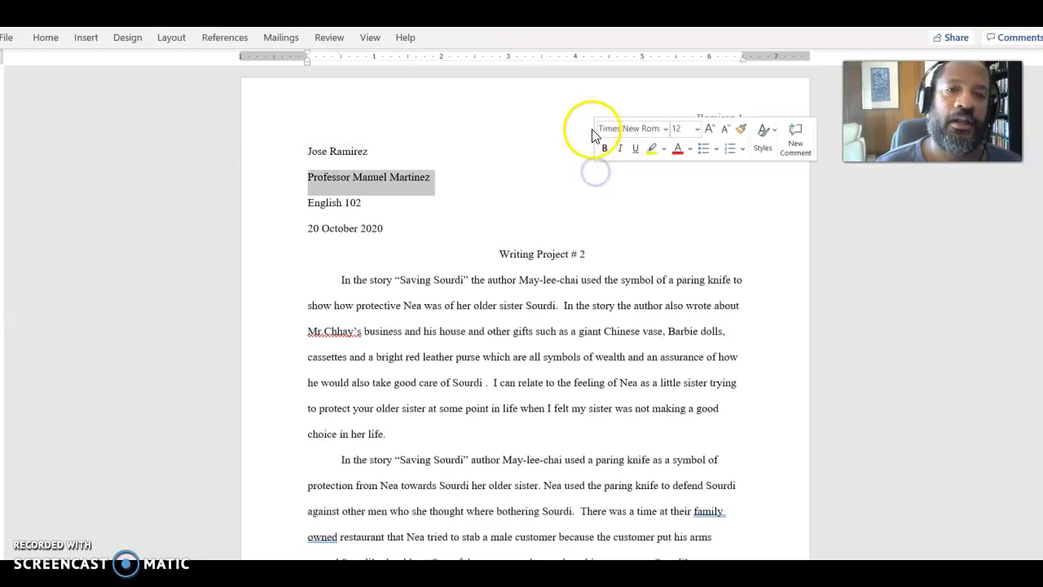
double_click(575, 114)
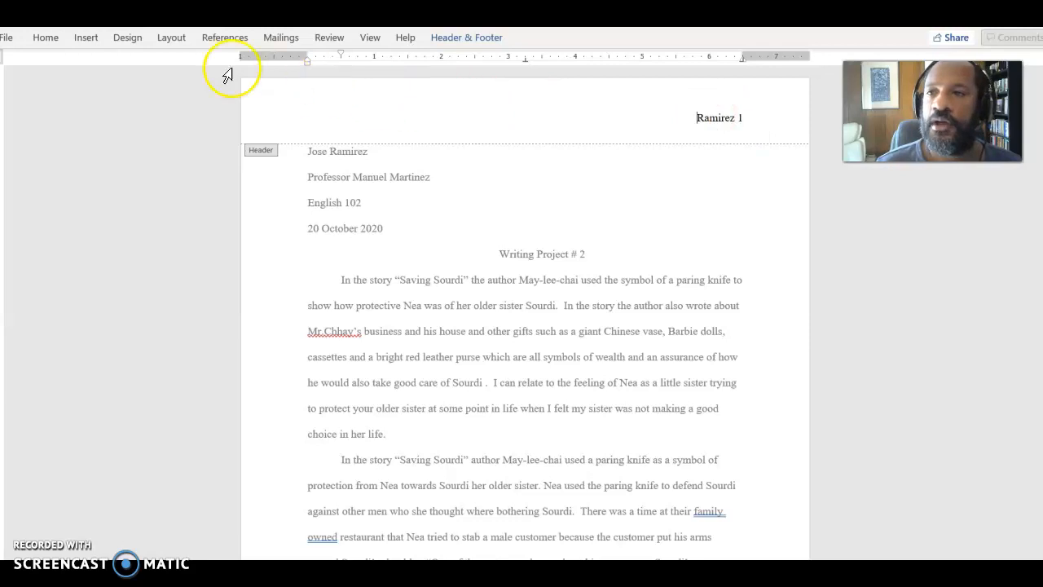
click(91, 39)
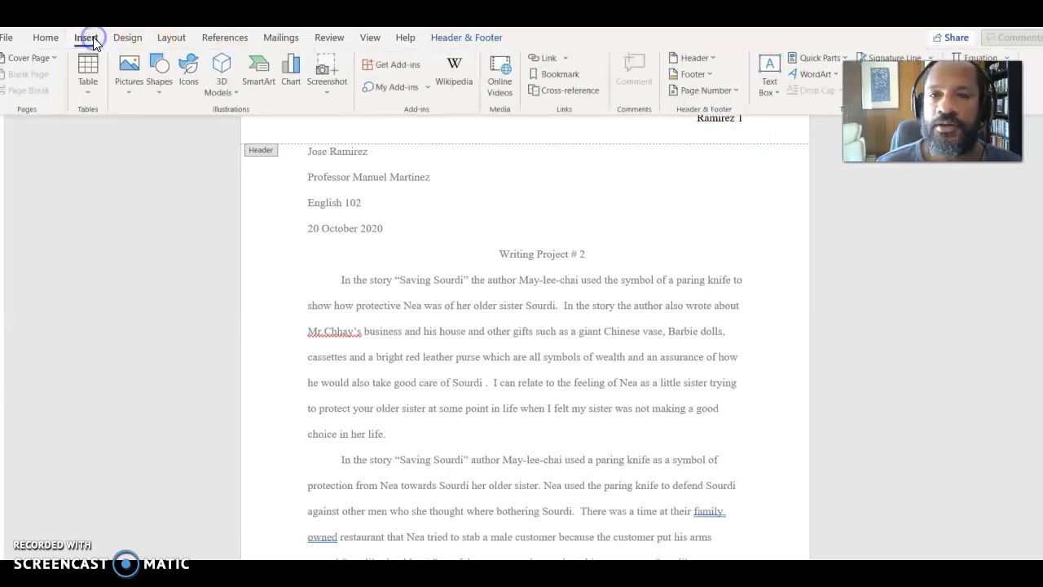
click(661, 170)
click(579, 214)
double_click(557, 210)
Left-align the essay title "Writing Project # 2".
drag(585, 253, 523, 250)
click(499, 255)
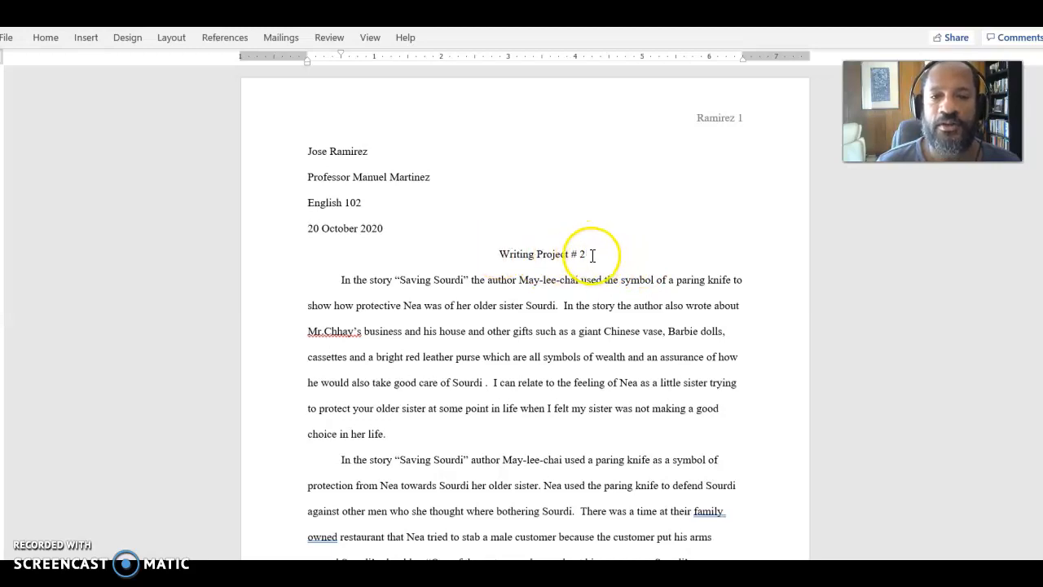
key(ctrl+l)
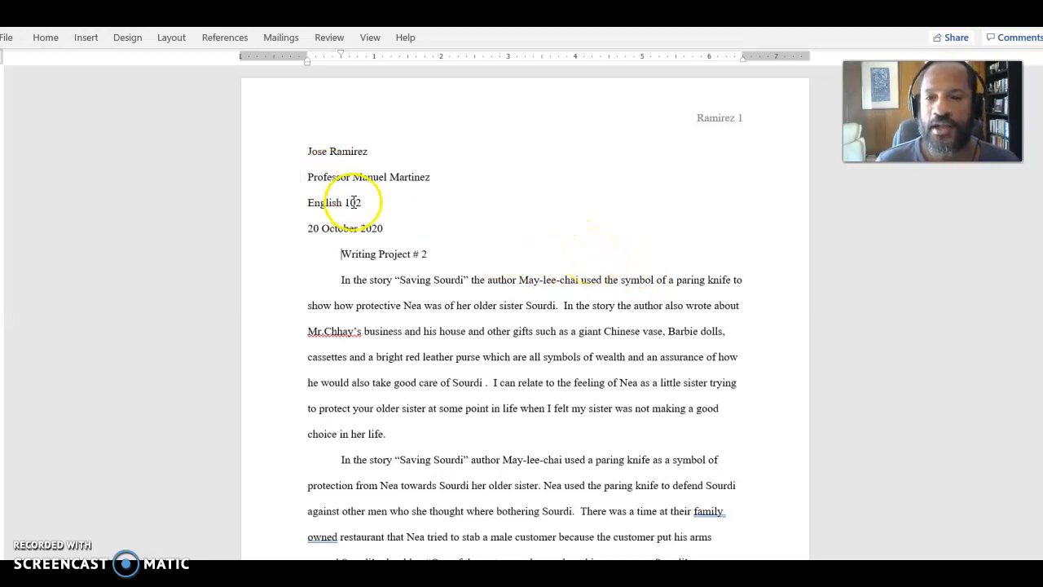
Select the title "Writing Project # 2", try right alignment, and center it on the page.
drag(432, 255, 342, 255)
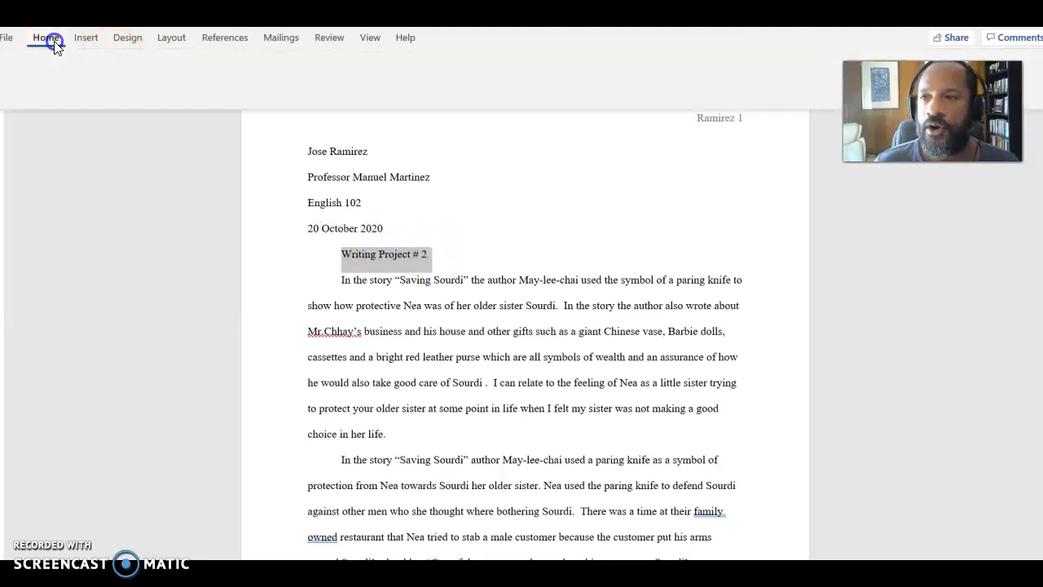
click(46, 38)
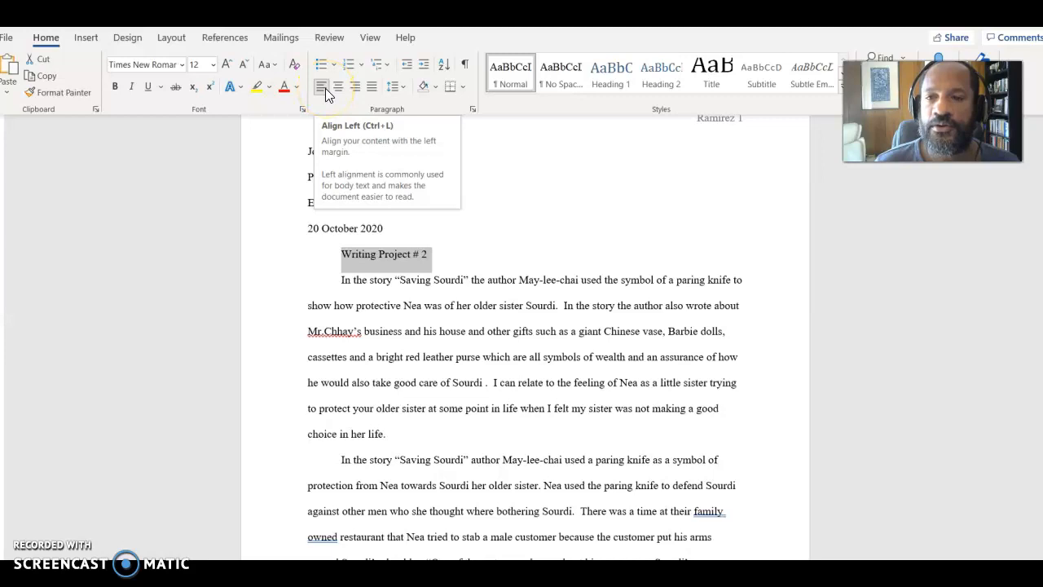
click(354, 93)
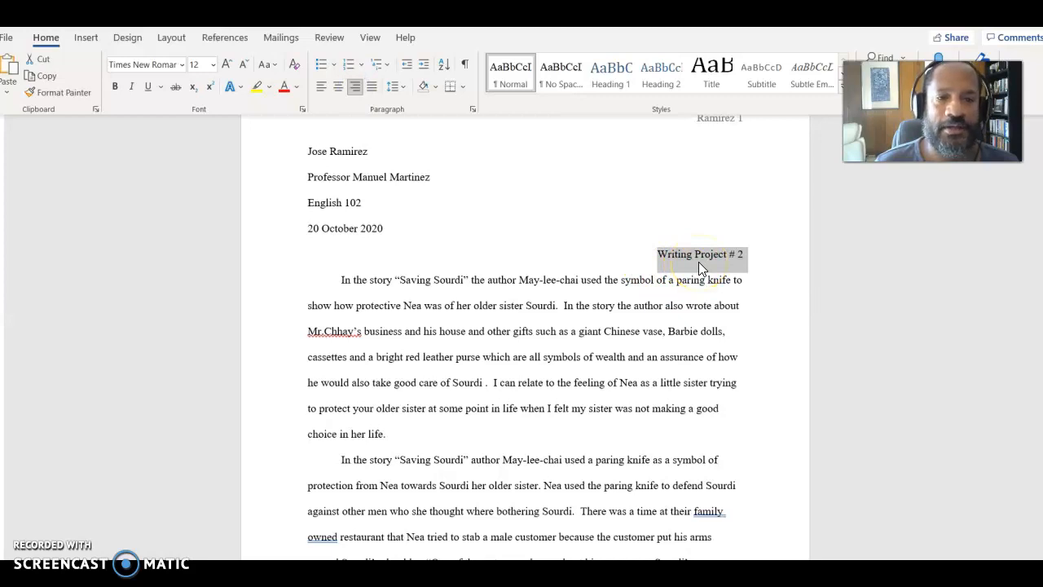
click(342, 87)
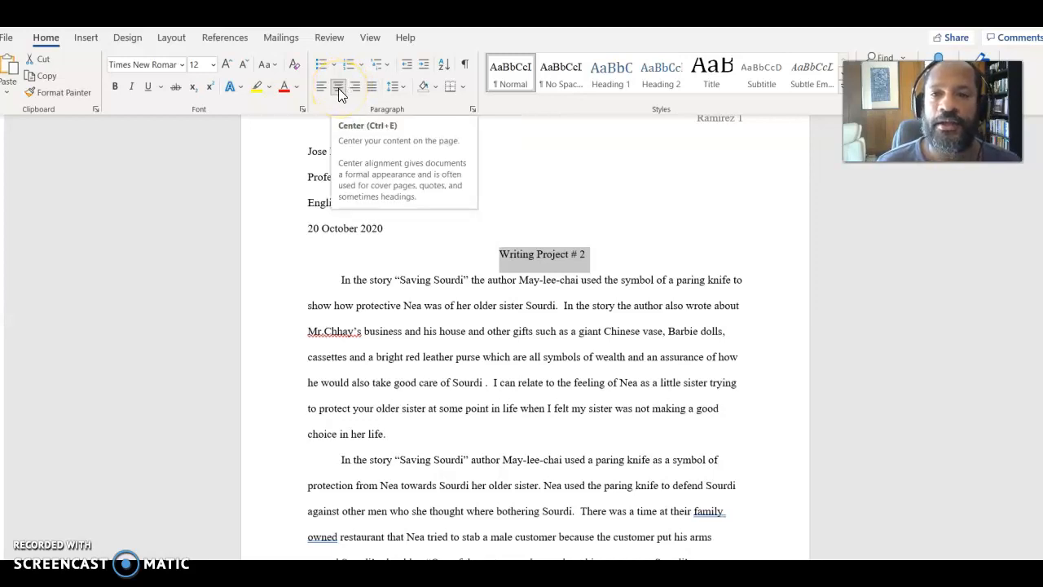
click(500, 253)
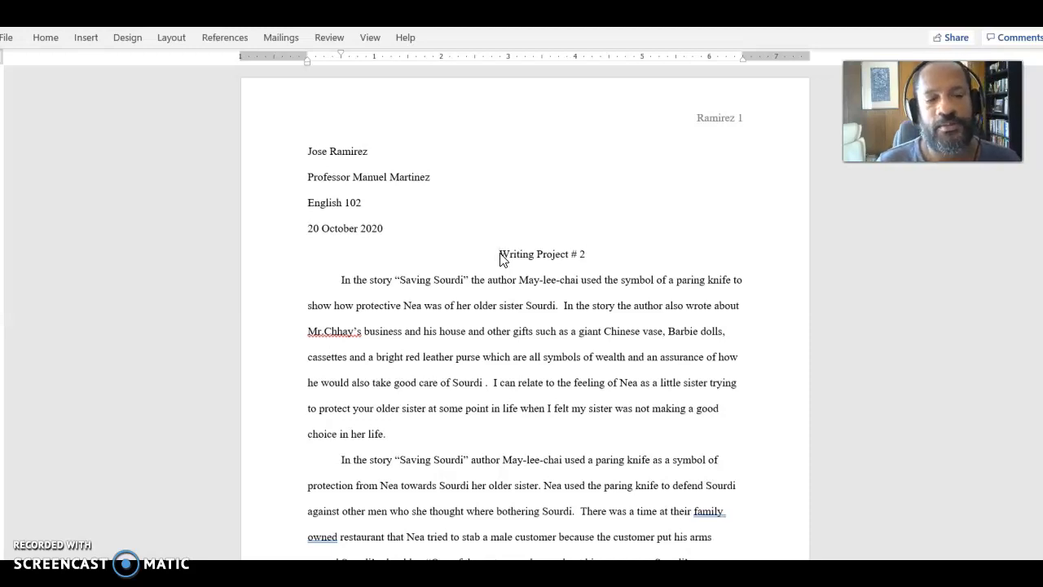
Remove the first body paragraph's indent, and set Double line spacing with no added space between paragraphs of the same style.
click(340, 281)
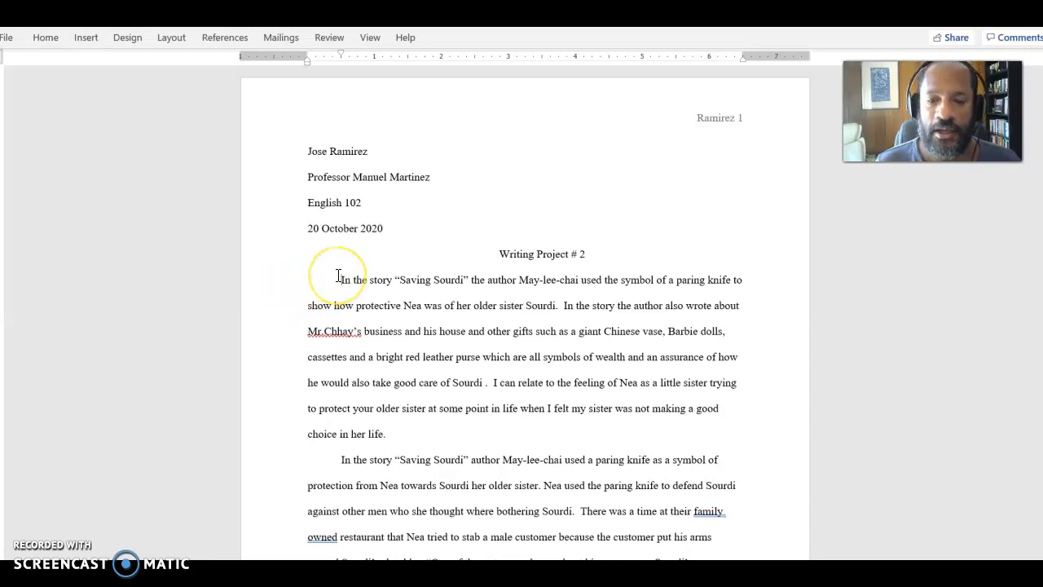
key(BackSpace)
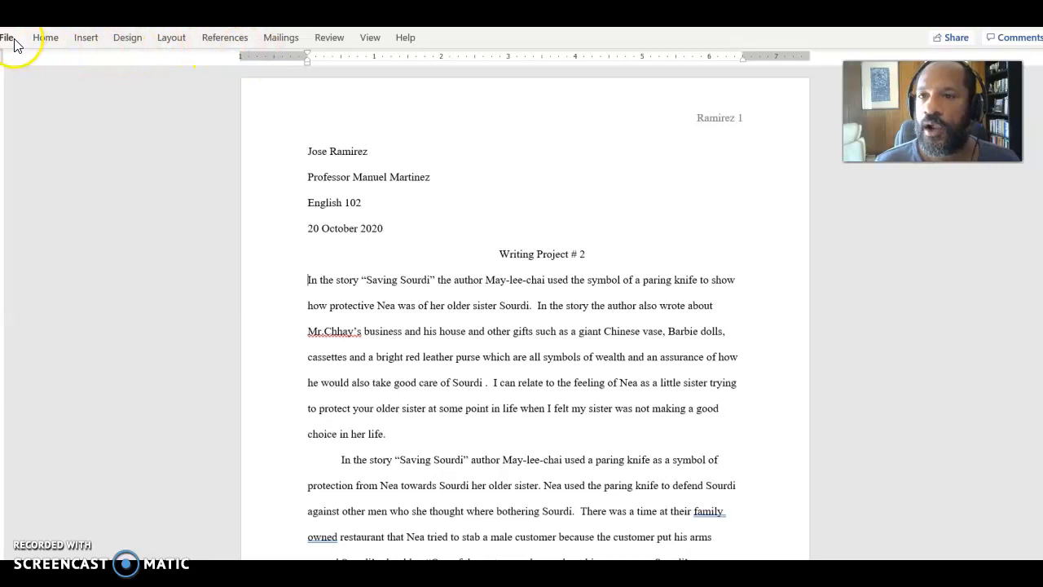
click(46, 39)
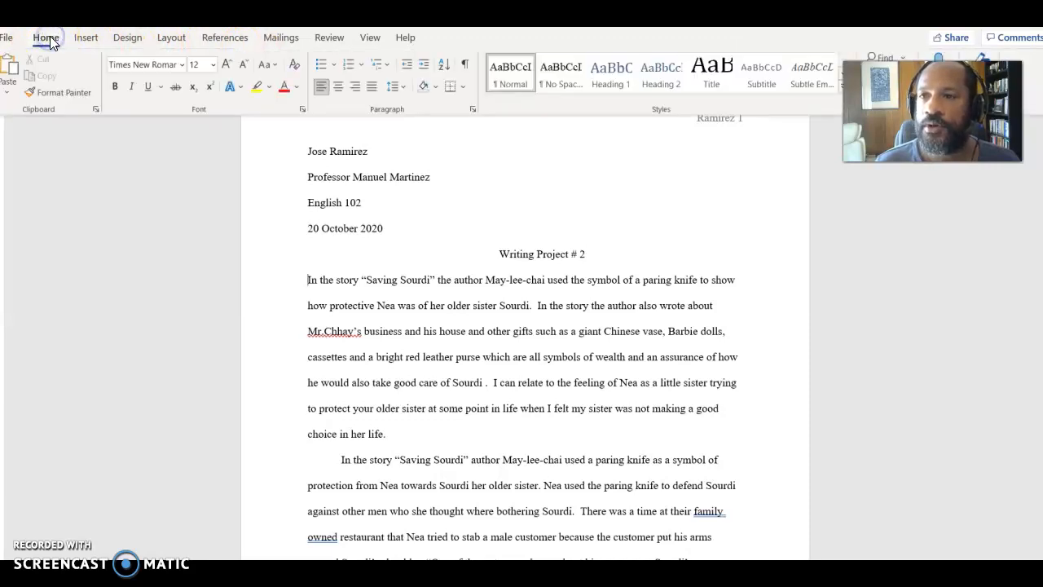
click(472, 110)
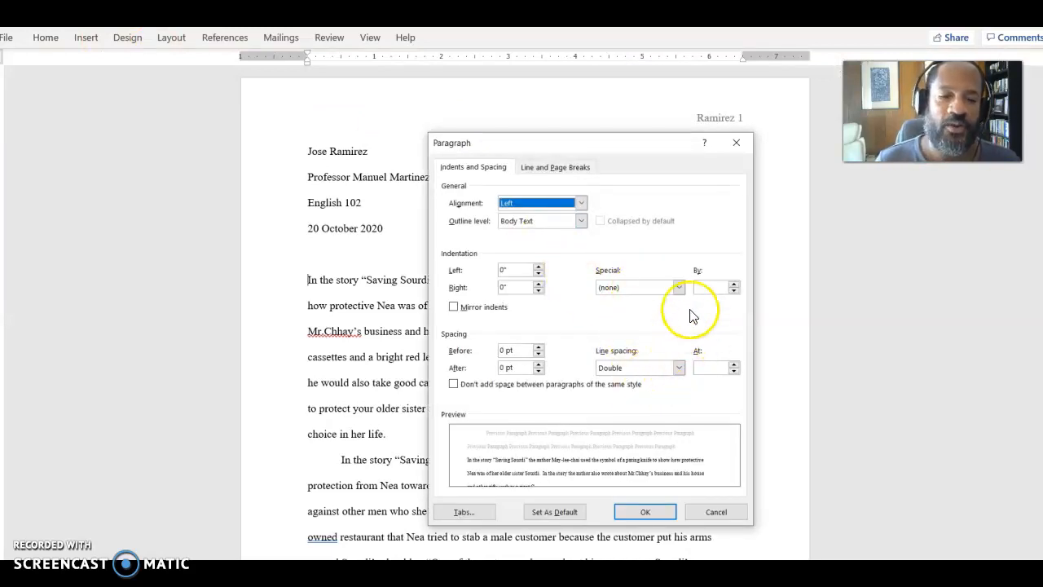
click(640, 371)
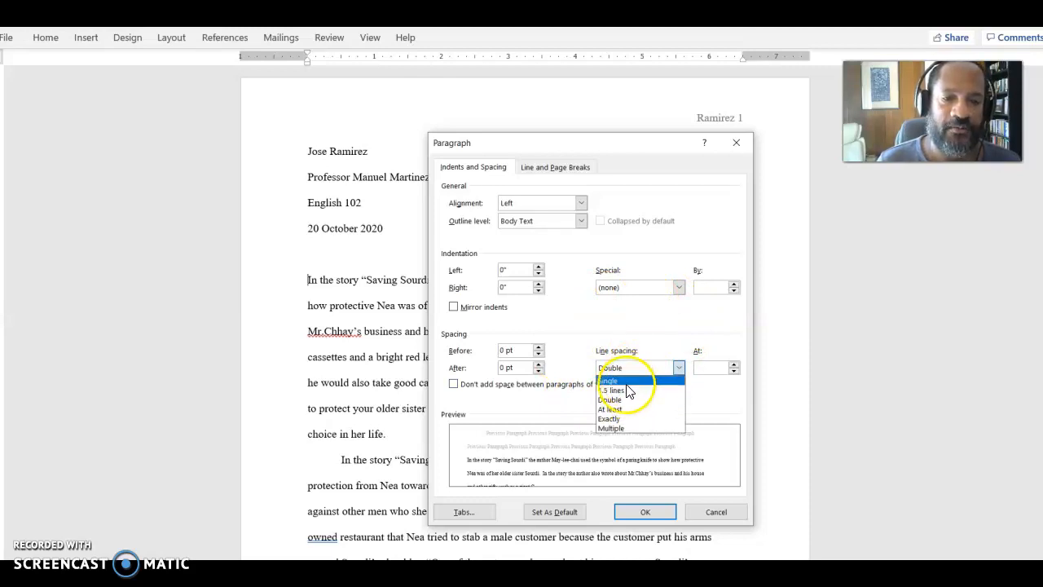
click(623, 400)
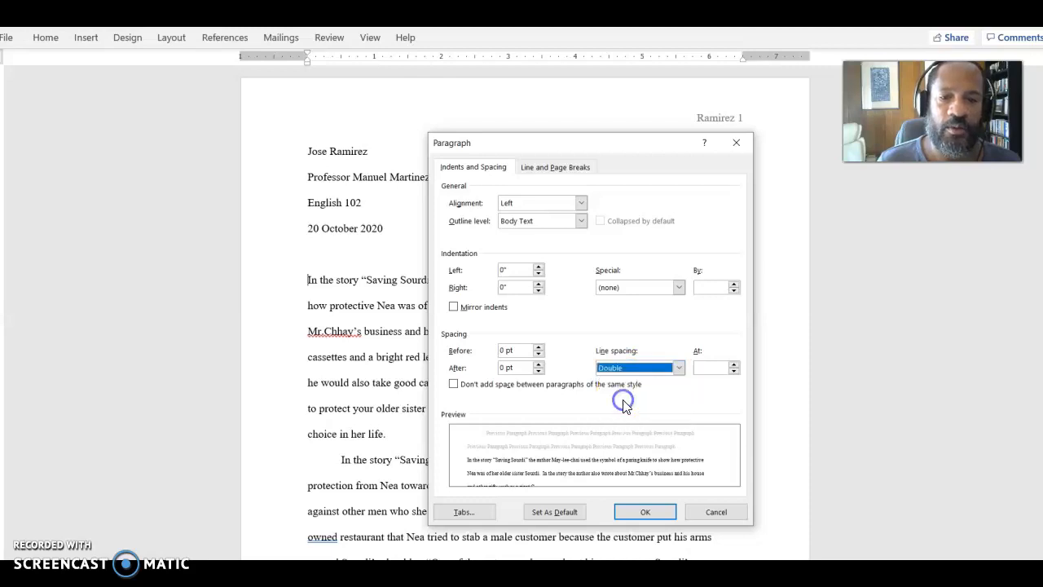
click(452, 385)
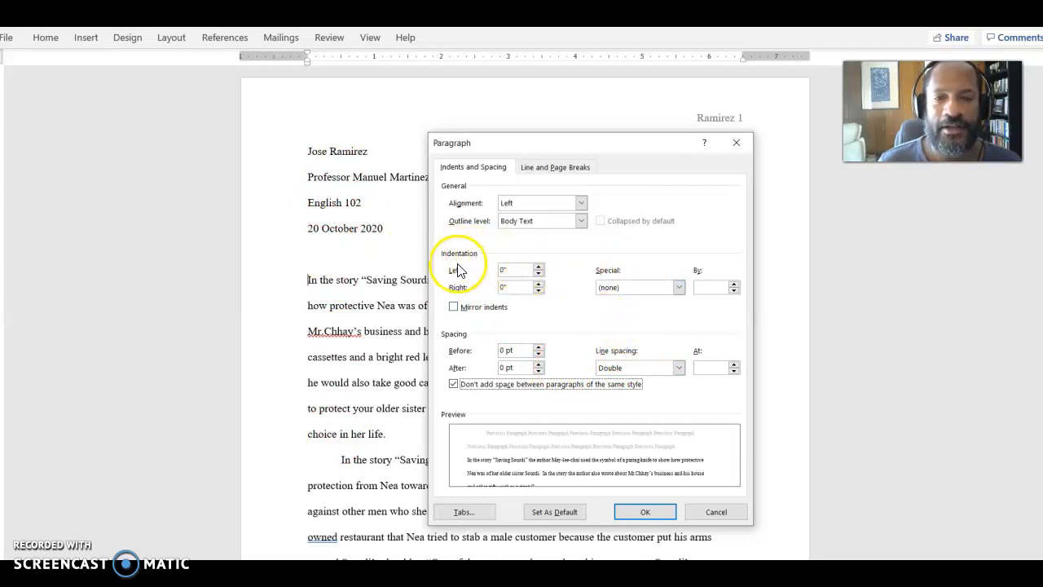
Give the first body paragraph a special First line indent of 0.5" and apply the paragraph settings.
click(629, 288)
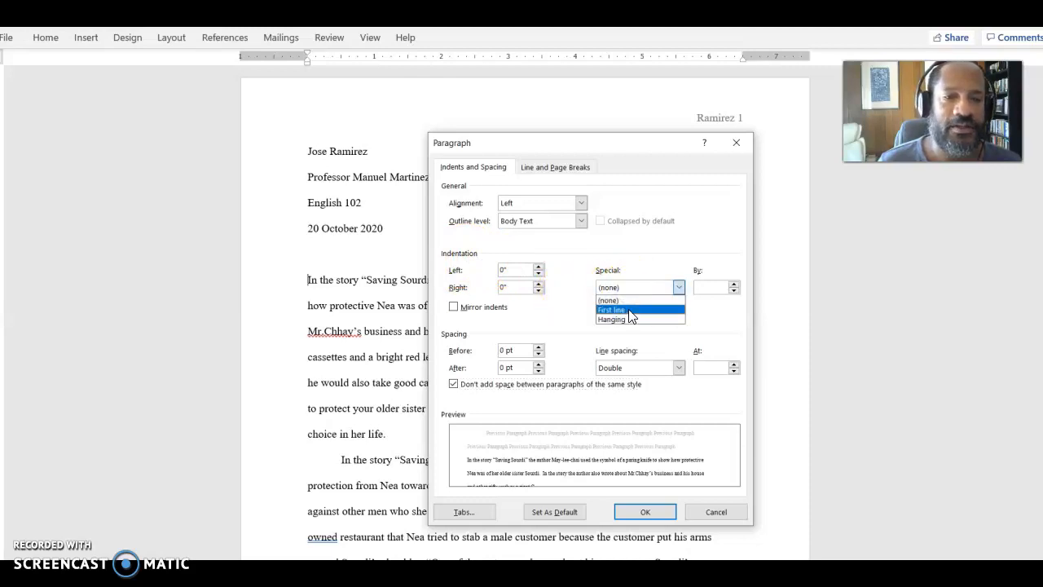
click(628, 311)
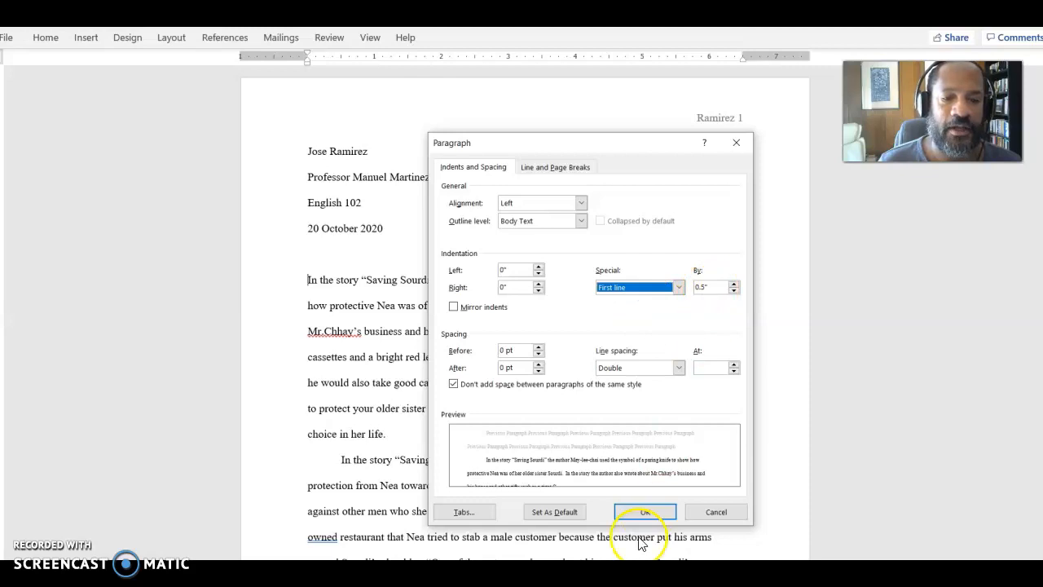
click(644, 512)
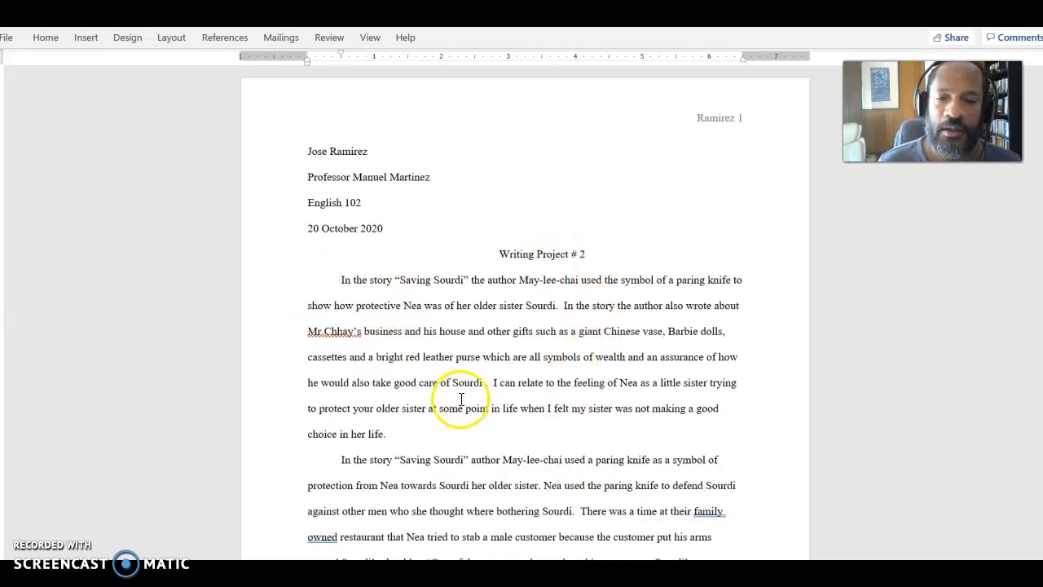
Try starting new paragraphs at "In the story the author also wrote" and "I can relate", and undo both breaks.
click(562, 306)
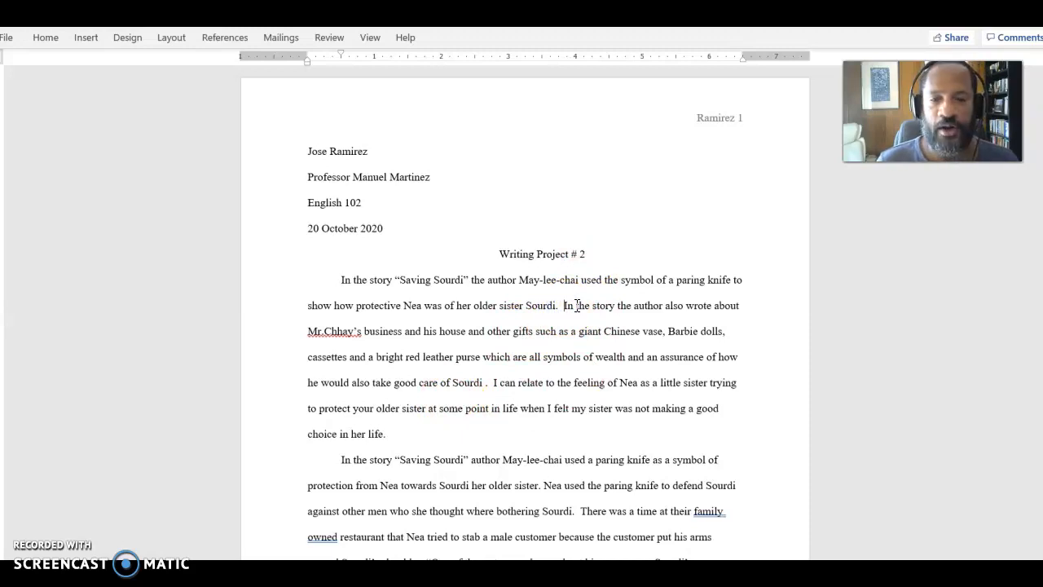
key(Return)
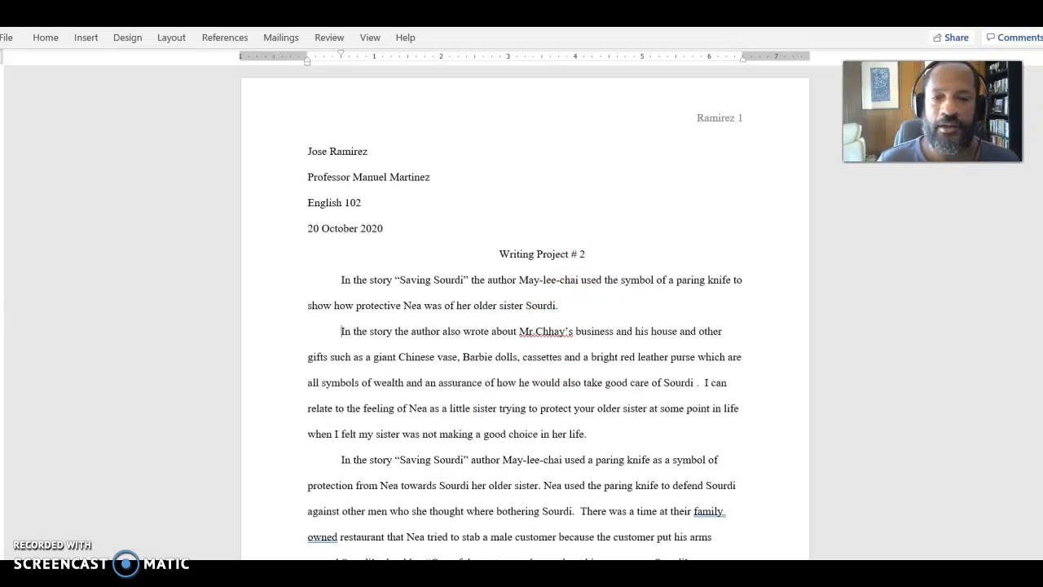
click(700, 382)
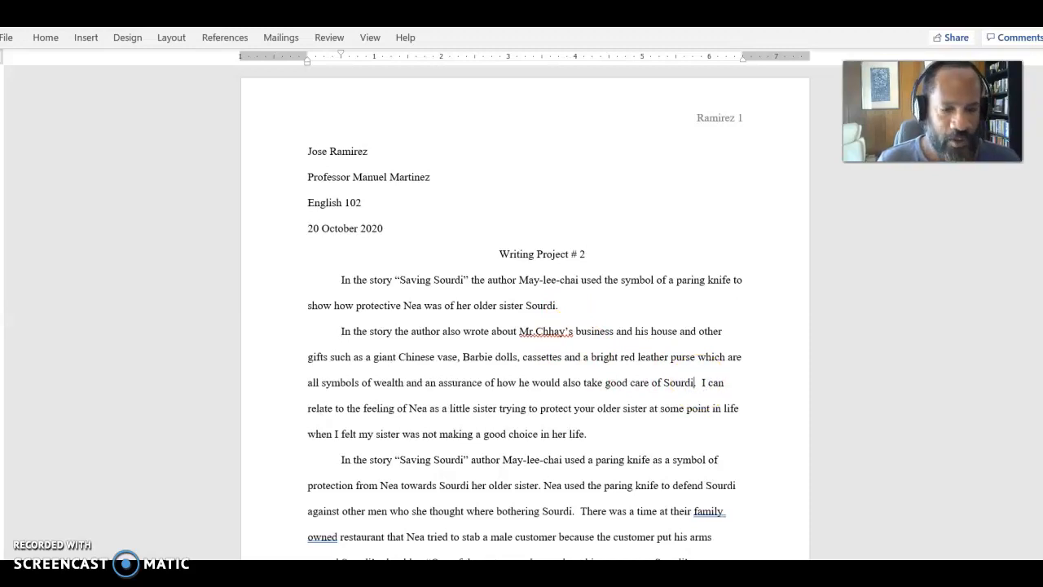
click(701, 381)
key(Return)
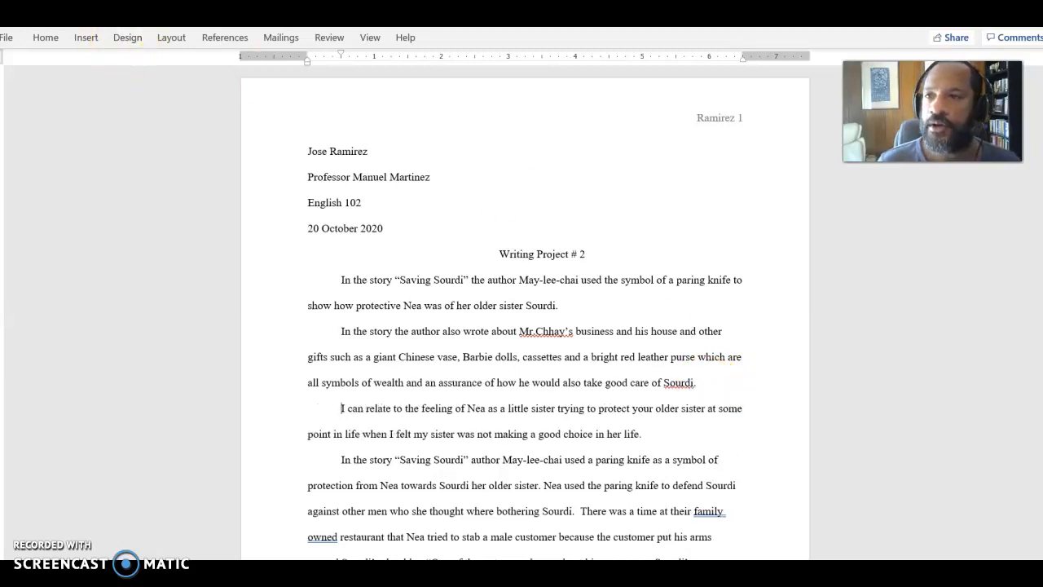
key(ctrl+z)
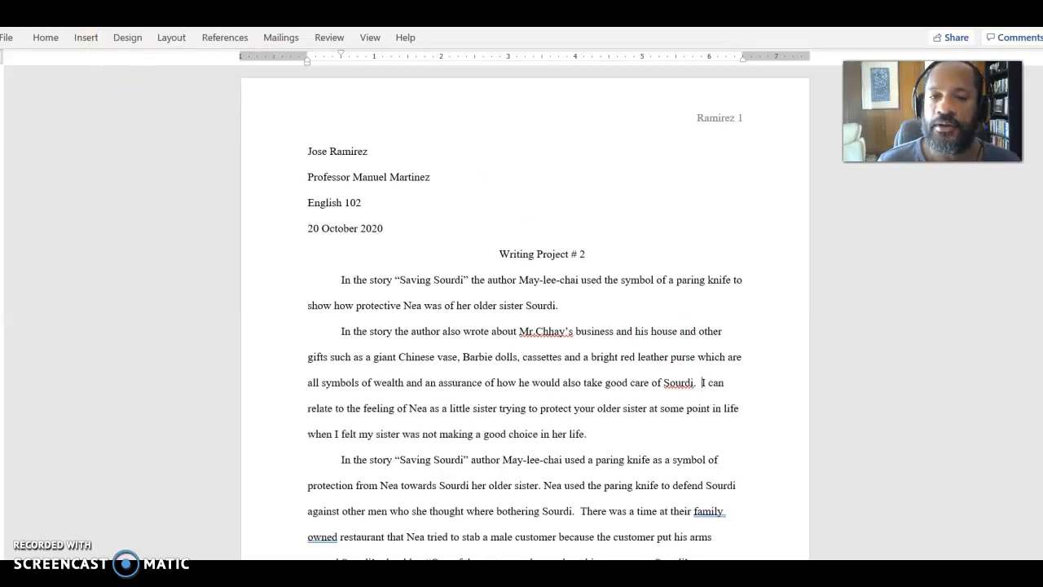
key(ctrl+z)
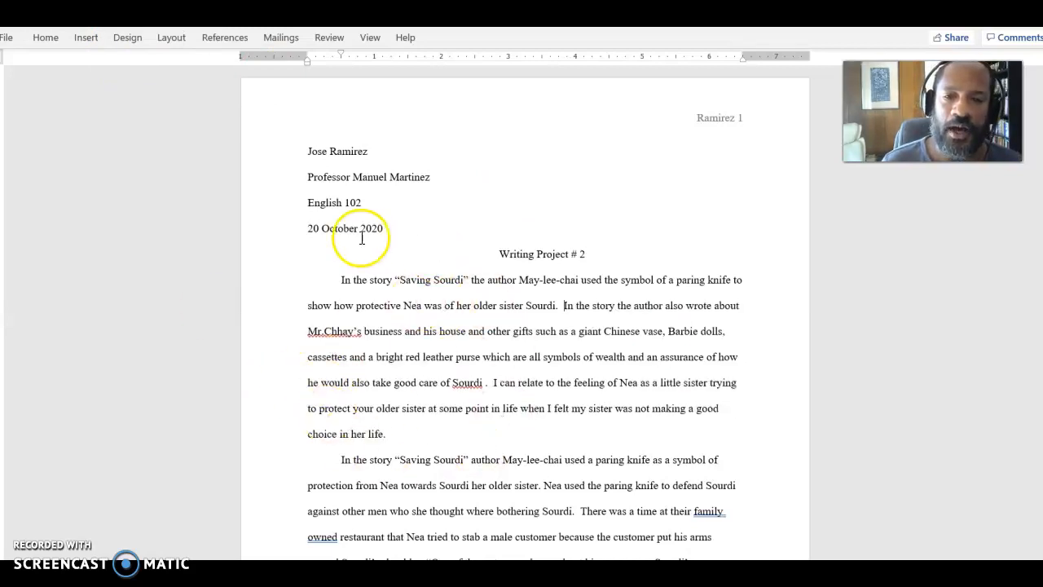
Review the first body paragraph's indentation and line spacing settings without changing them.
click(46, 38)
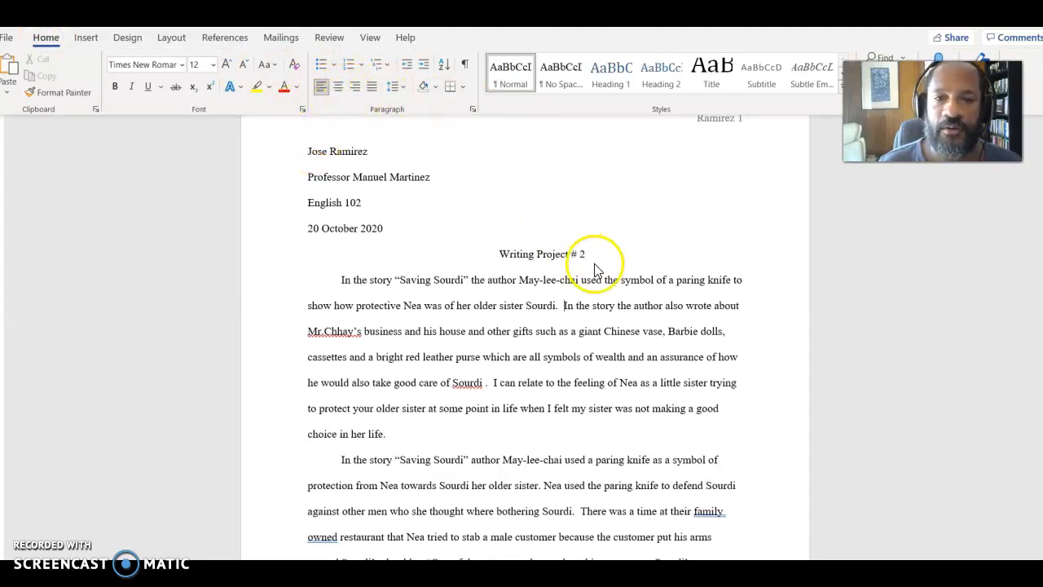
click(473, 109)
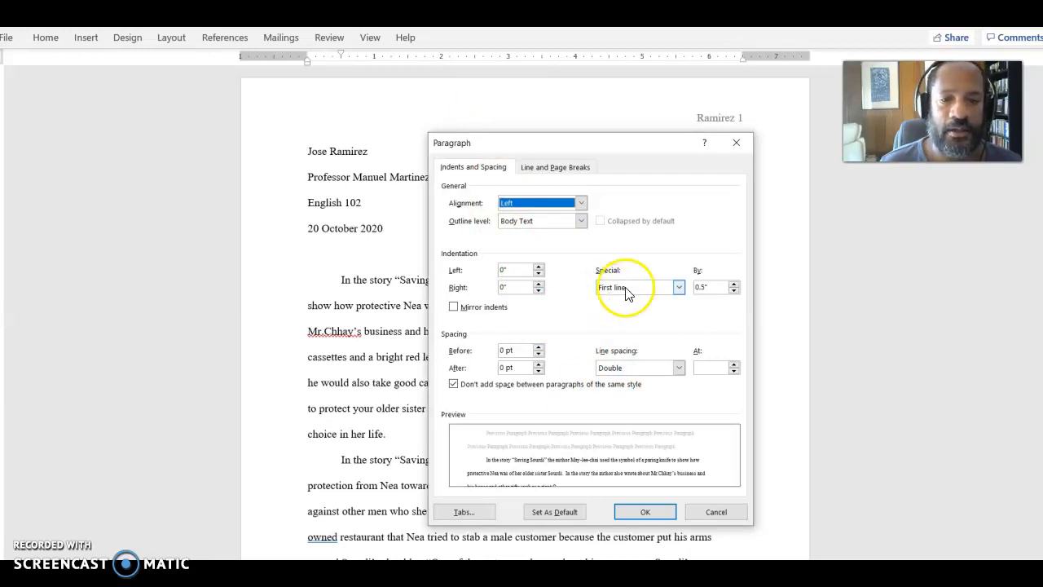
click(706, 514)
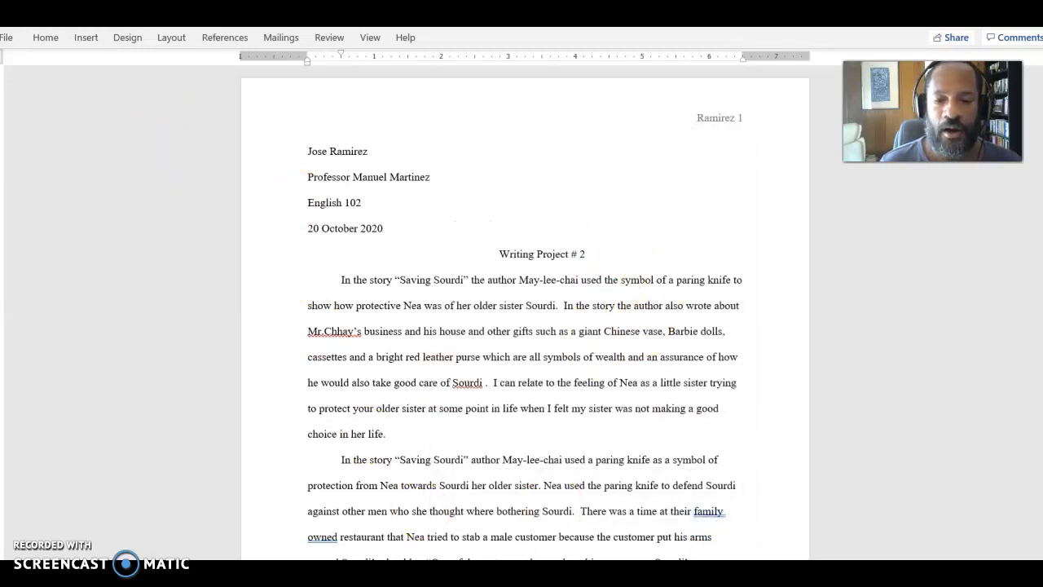
Switch to the web browser and display the MLA Works Cited page format diagram.
mouse_move(520, 583)
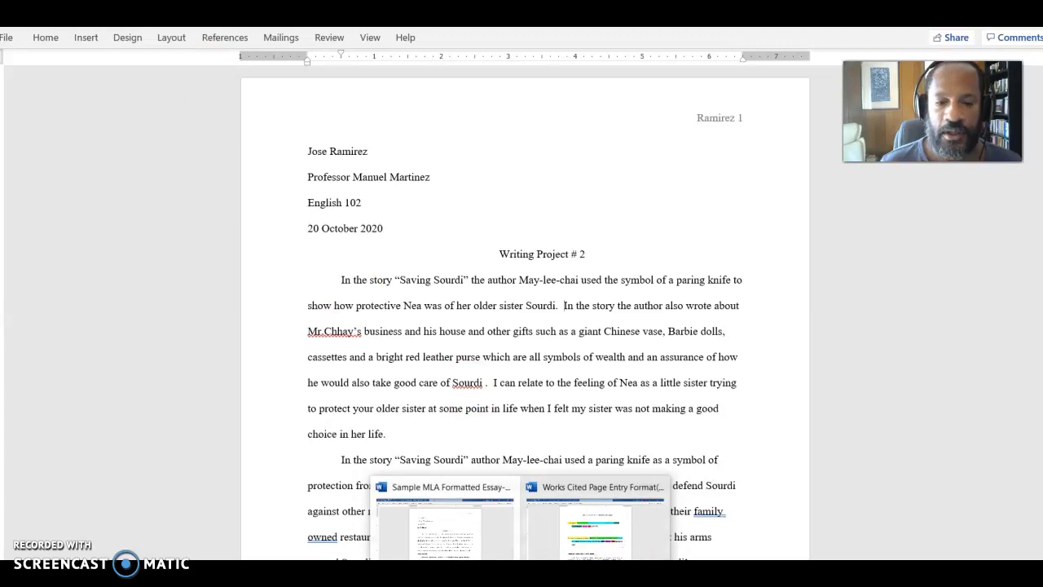
click(607, 572)
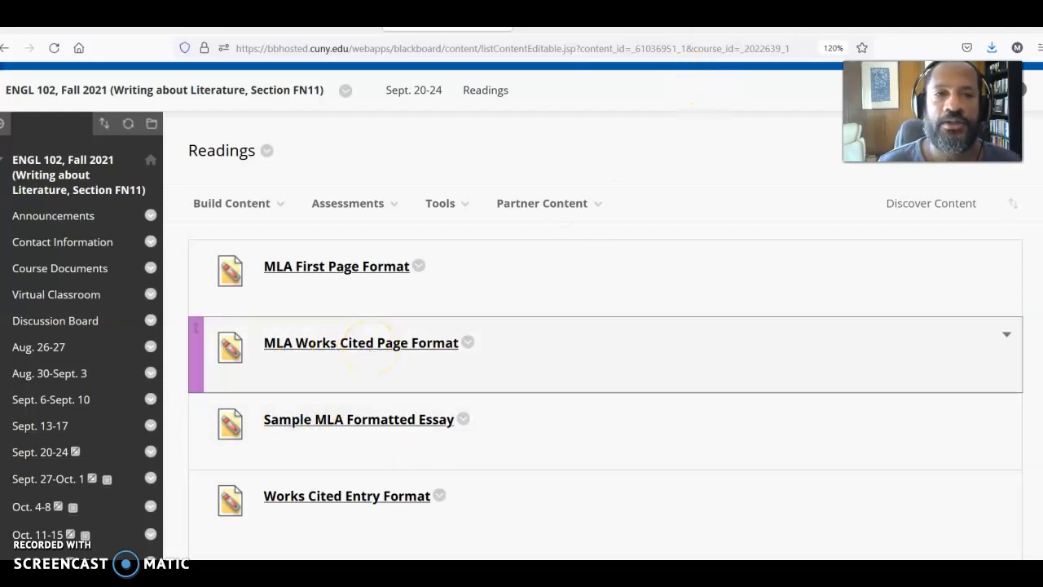
click(709, 29)
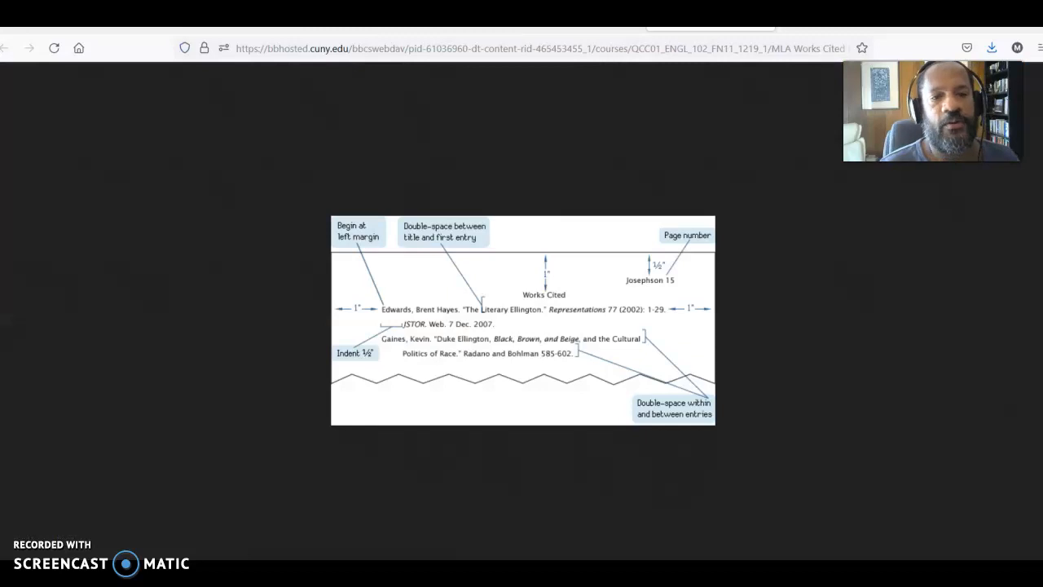
Enlarge the Works Cited format diagram to 150% zoom.
click(1037, 49)
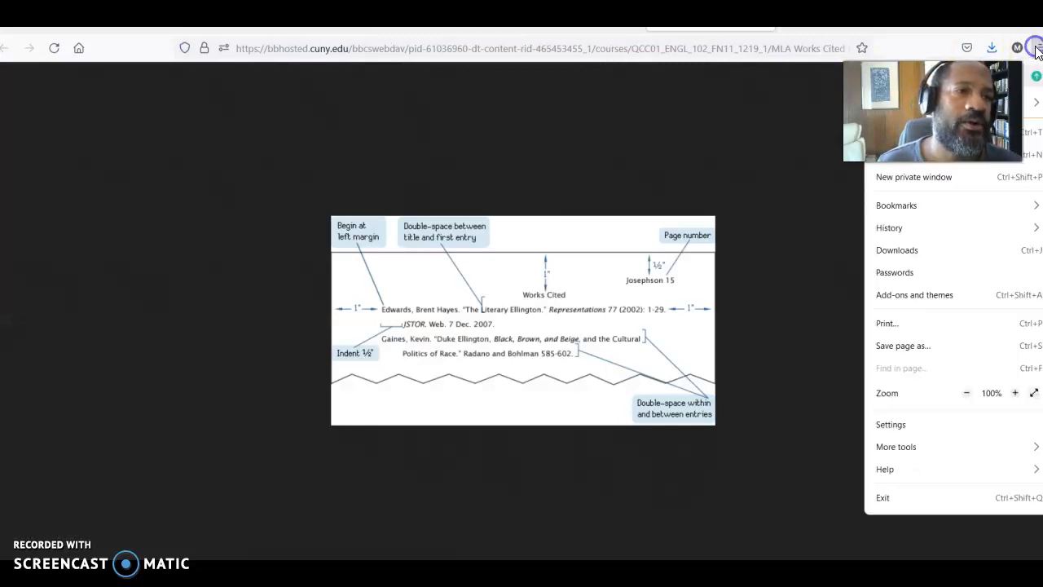
click(1016, 394)
click(1016, 394)
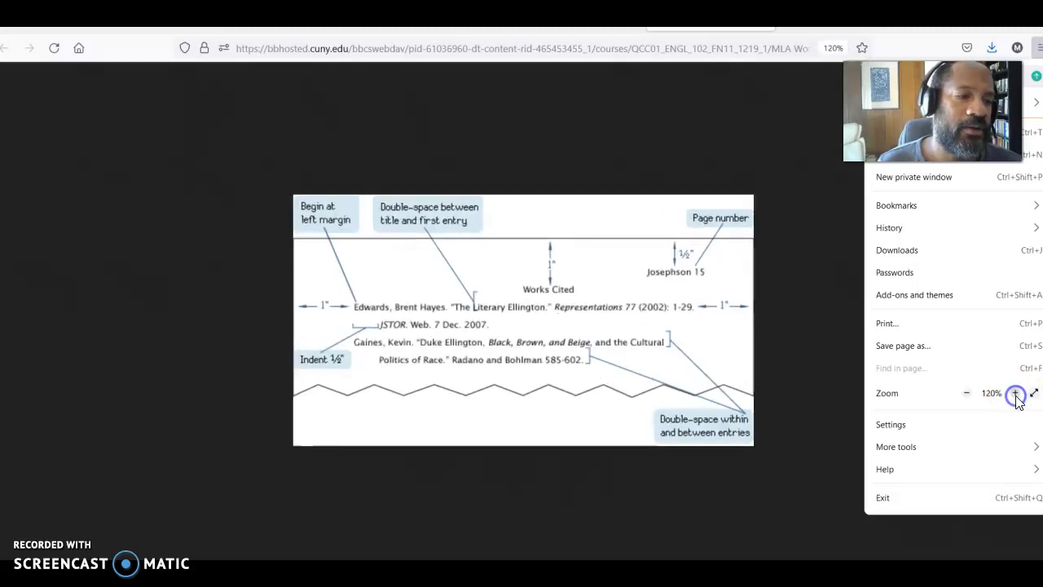
click(1016, 394)
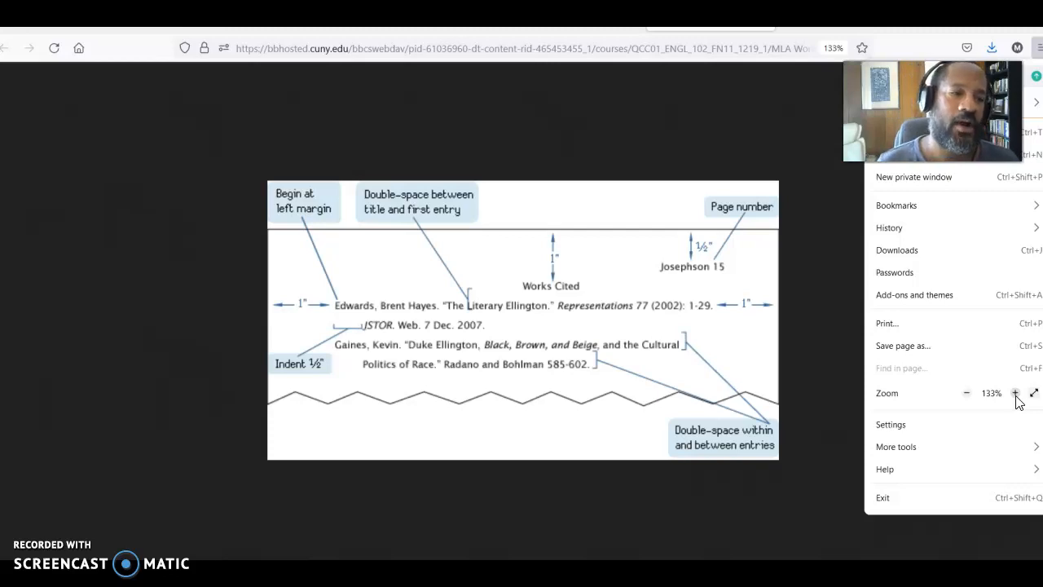
click(1016, 394)
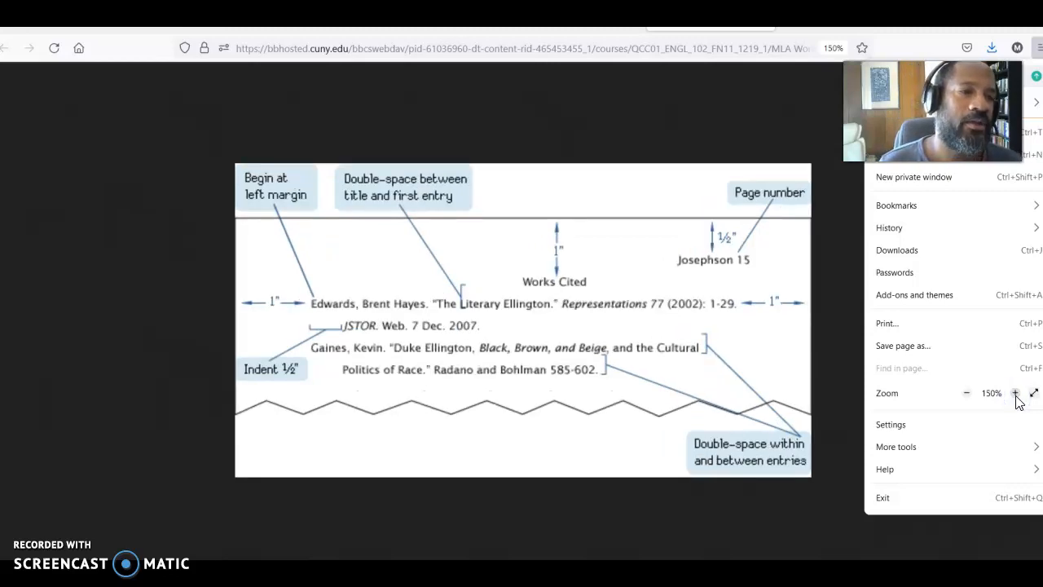